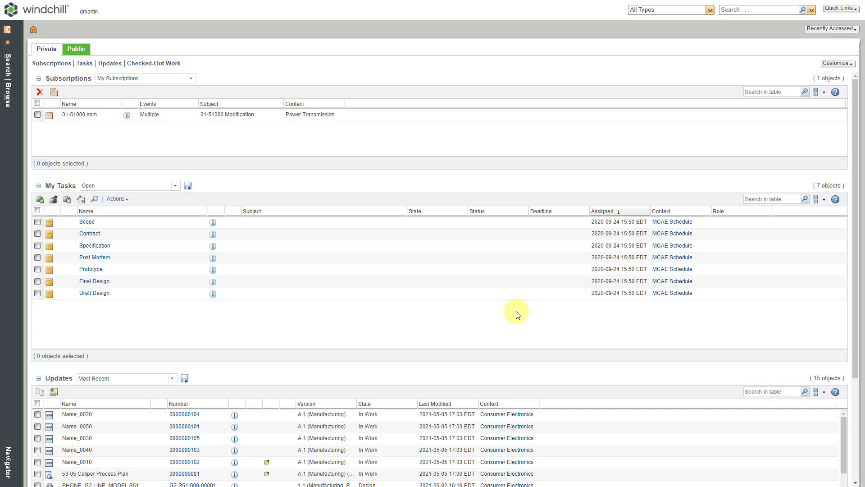
# Show the Recently Accessed list to find the G2 S51 Flip Phone folder.
pyautogui.click(834, 30)
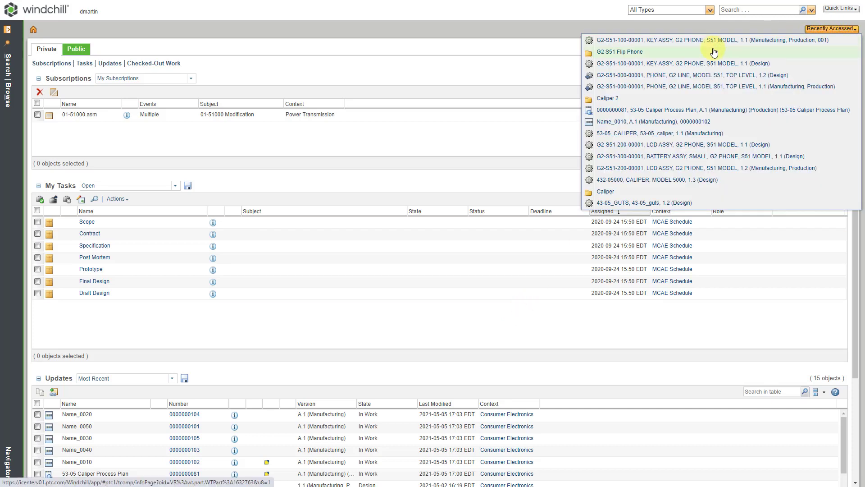
# Open the G2 S51 Flip Phone folder, keep the BOM WTParts view, and widen the Version column.
pyautogui.click(637, 53)
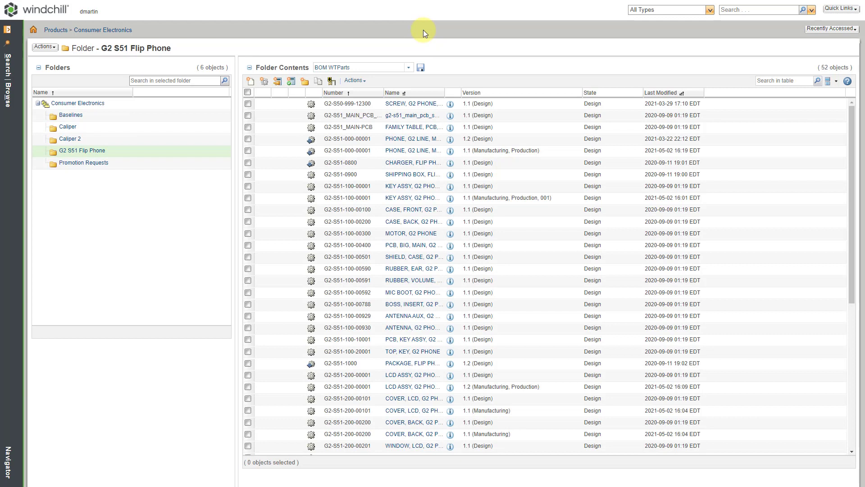
pyautogui.click(409, 68)
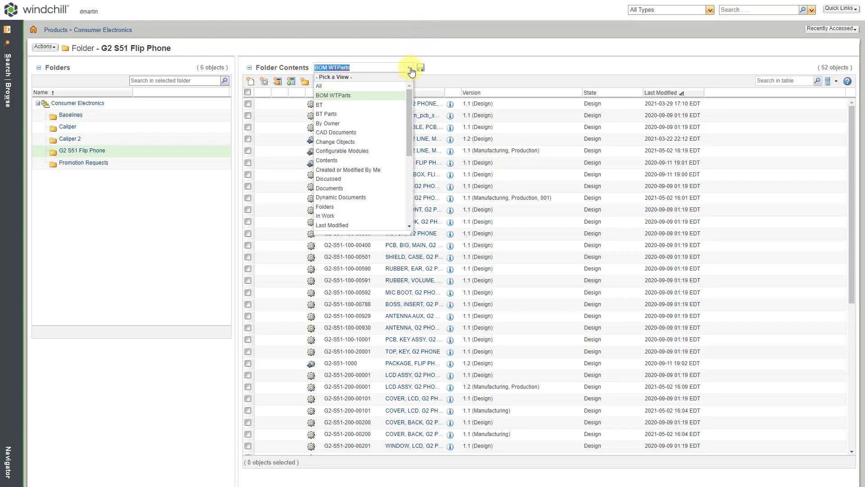
pyautogui.click(392, 94)
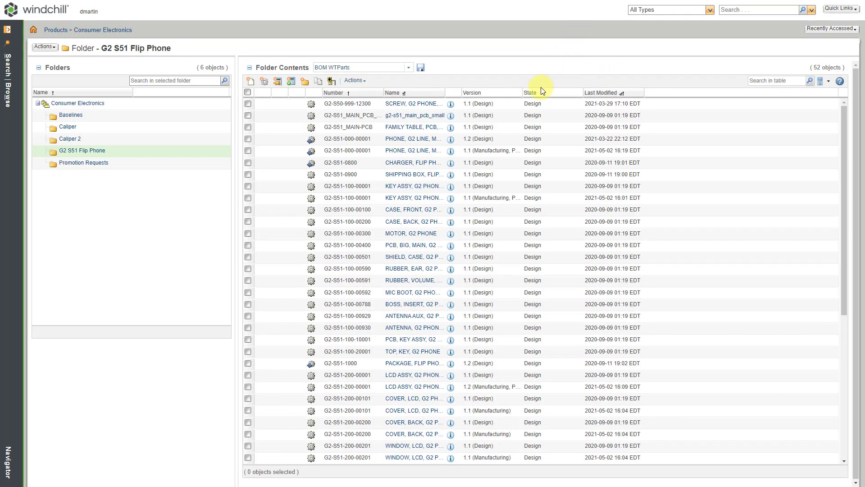
pyautogui.moveTo(521, 93); pyautogui.dragTo(618, 92)
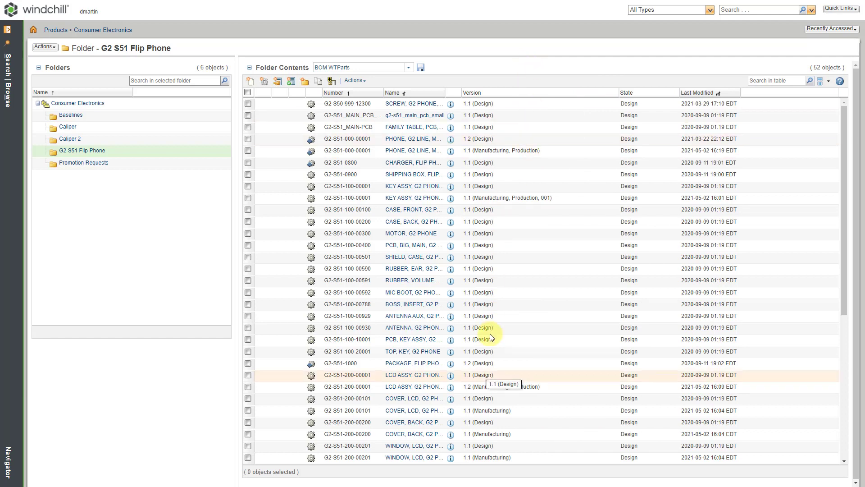
# Open LCD ASSY 1.2's information page and launch it in the Manufacturing Associative Part Structure Browser.
pyautogui.click(451, 388)
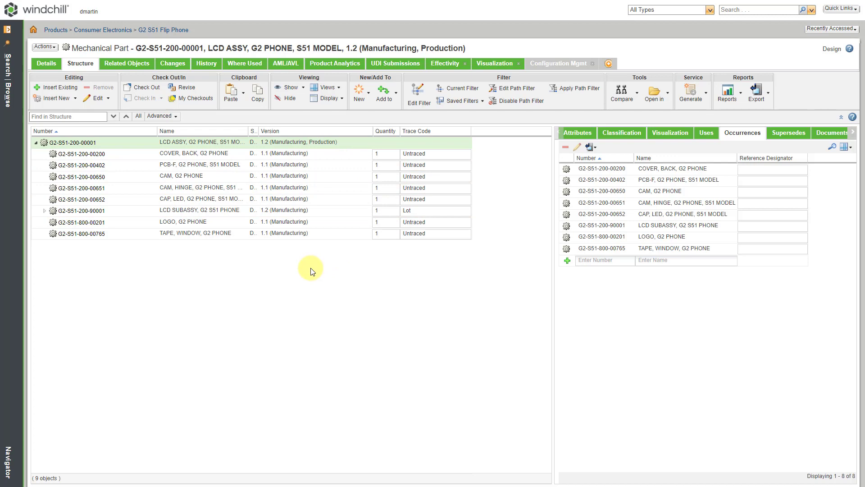
pyautogui.click(53, 46)
pyautogui.moveTo(122, 18)
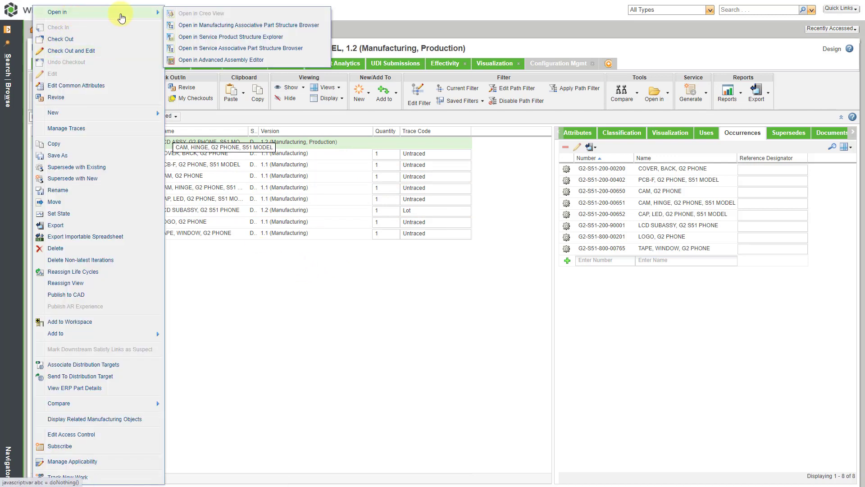
pyautogui.click(230, 26)
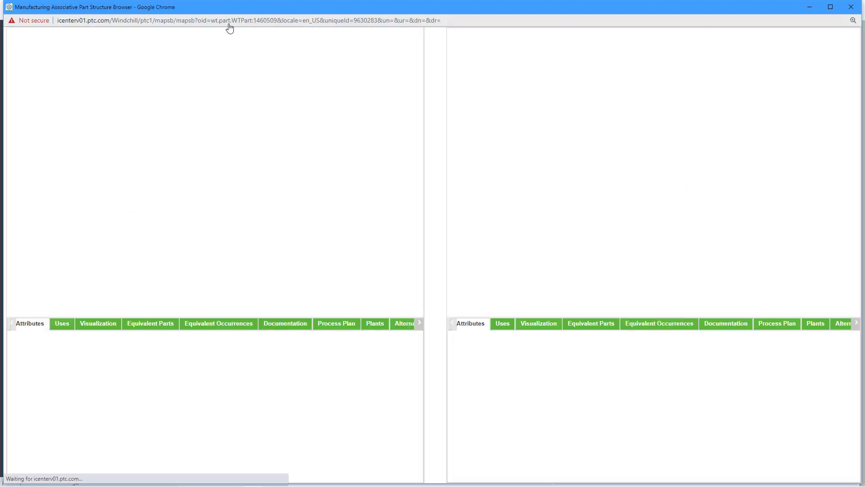
# Edit the right structure's filter: add Manufacturing, Production and remove the Manufacturing, Working criterion.
pyautogui.click(229, 26)
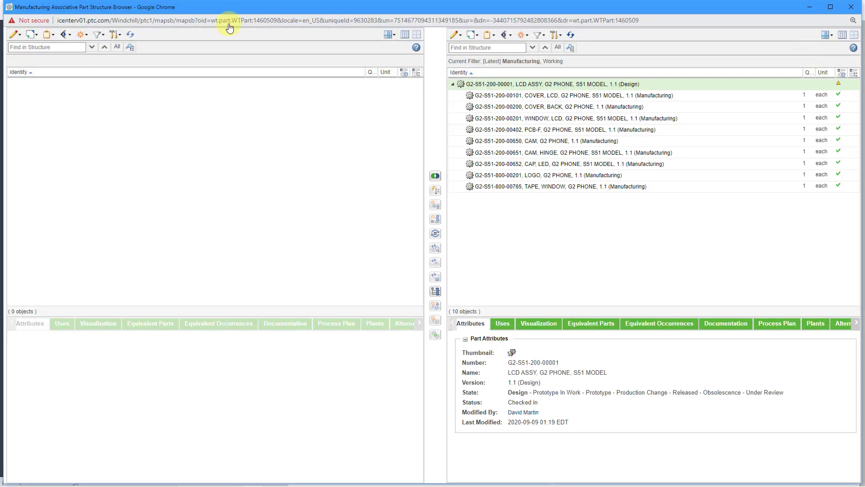
pyautogui.click(542, 35)
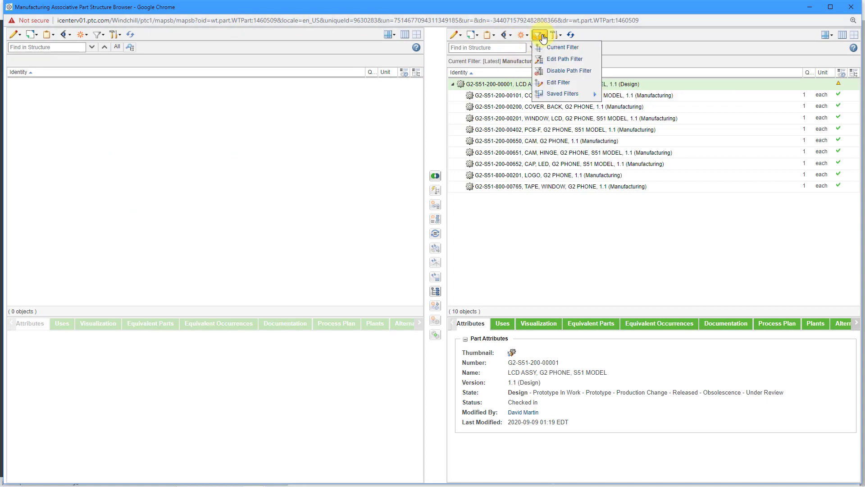
pyautogui.click(559, 83)
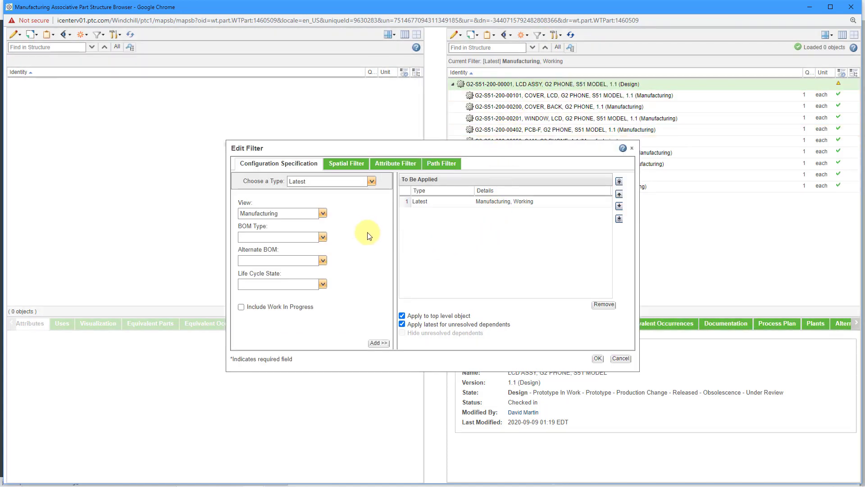
pyautogui.click(321, 237)
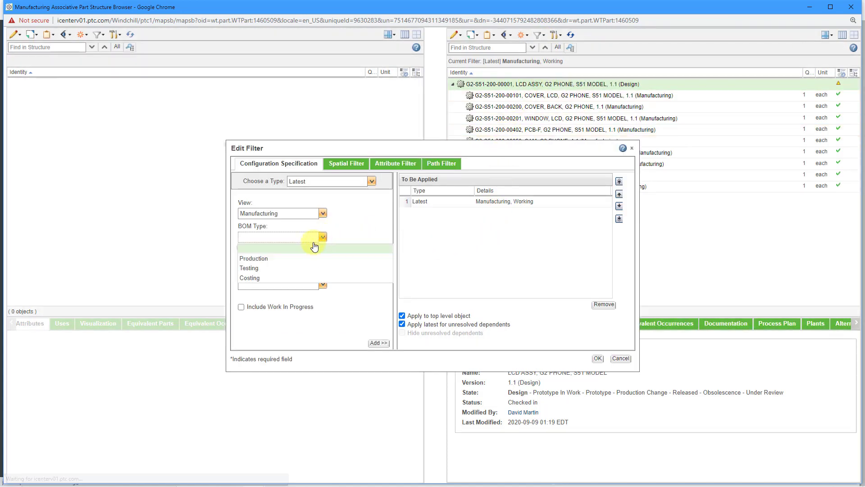
pyautogui.click(298, 258)
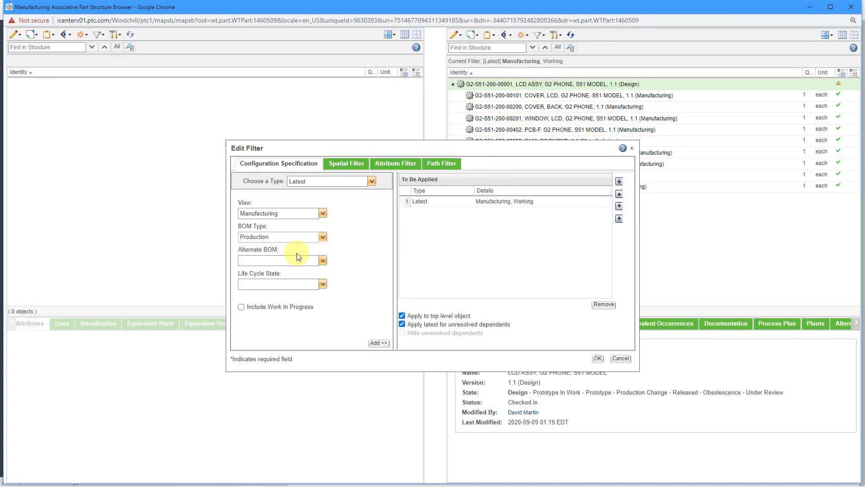
pyautogui.click(378, 343)
pyautogui.click(510, 201)
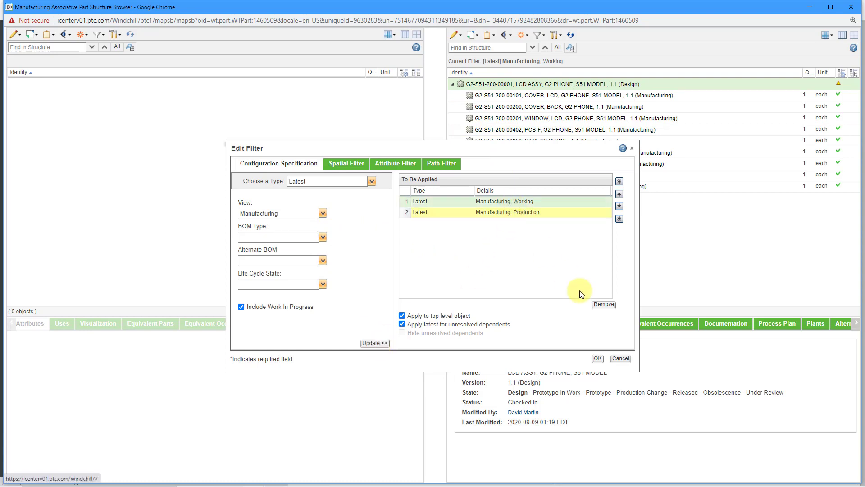
pyautogui.click(599, 307)
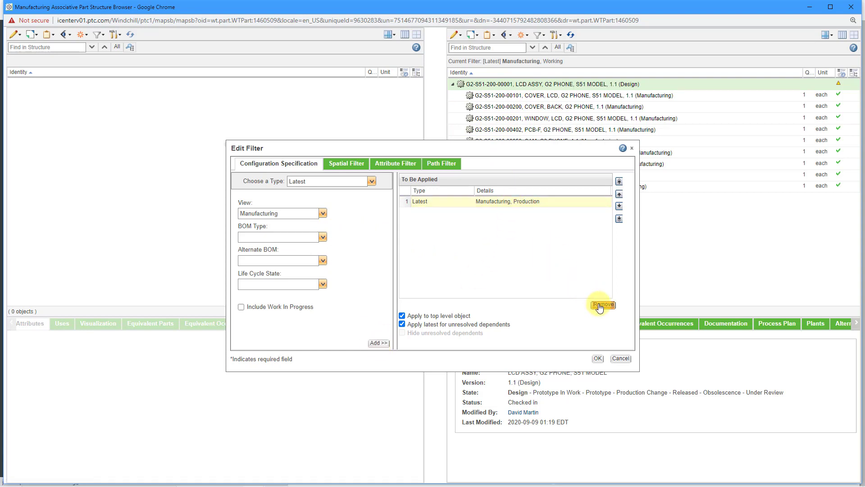
pyautogui.click(598, 359)
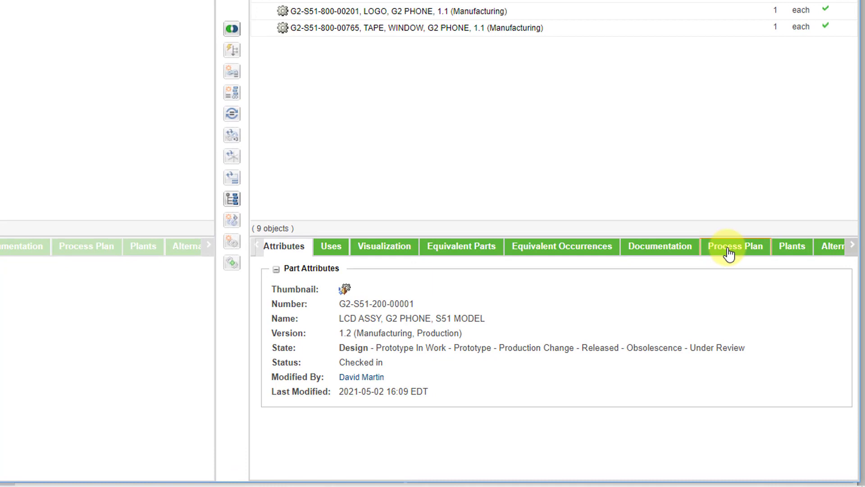
# On LCD ASSY's Process Plan tab, start inserting a new process plan.
pyautogui.click(729, 253)
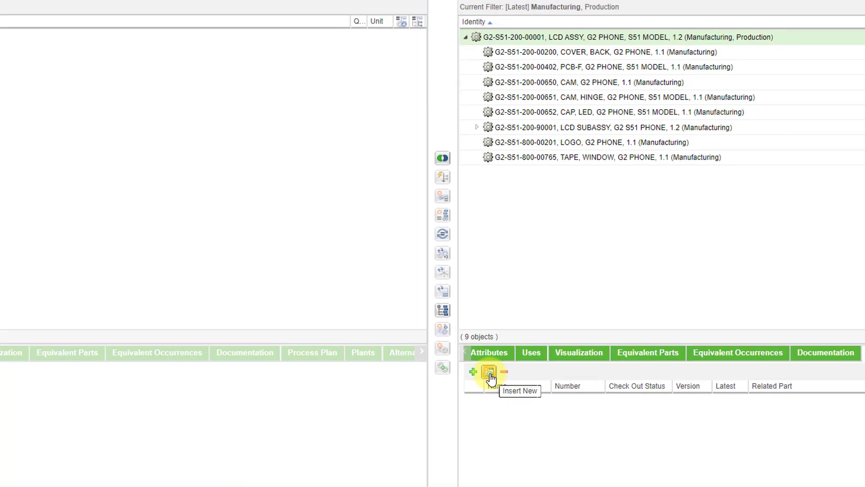
pyautogui.click(490, 373)
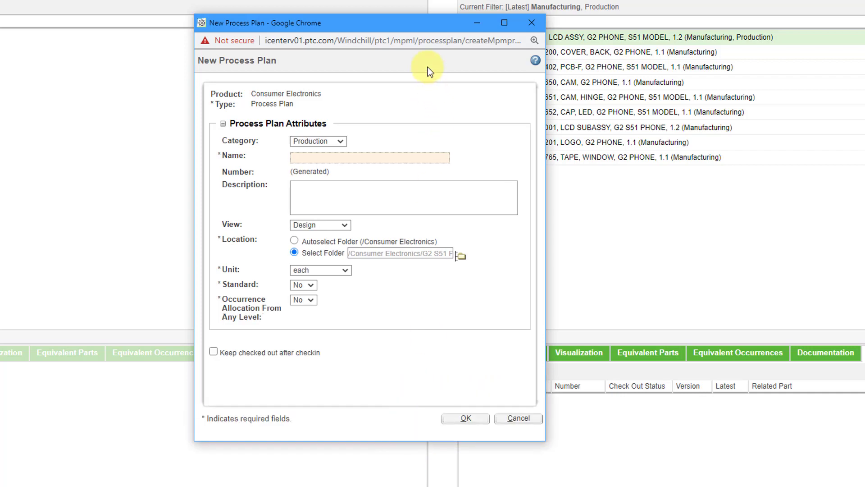
# Create 'Process Plan G2 S51 LCD' with view Manufacturing and unit each.
pyautogui.click(373, 159)
pyautogui.write('Process Plan G2 S')
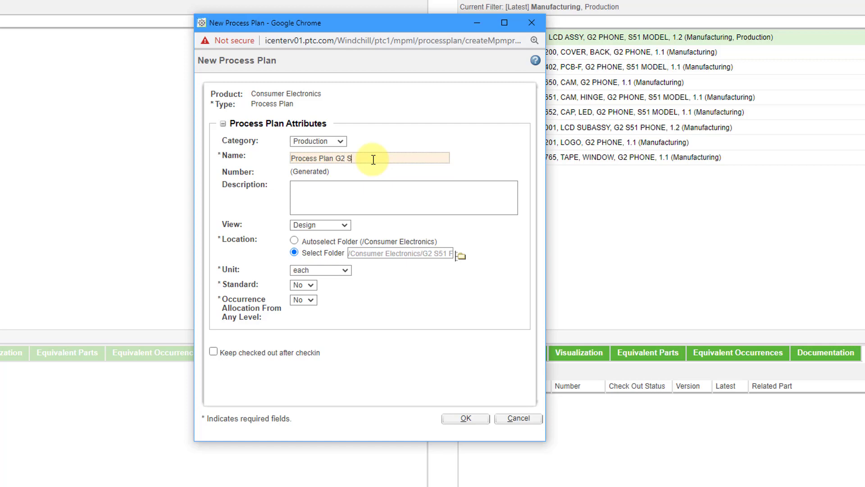
pyautogui.write('51 LCD')
pyautogui.click(333, 225)
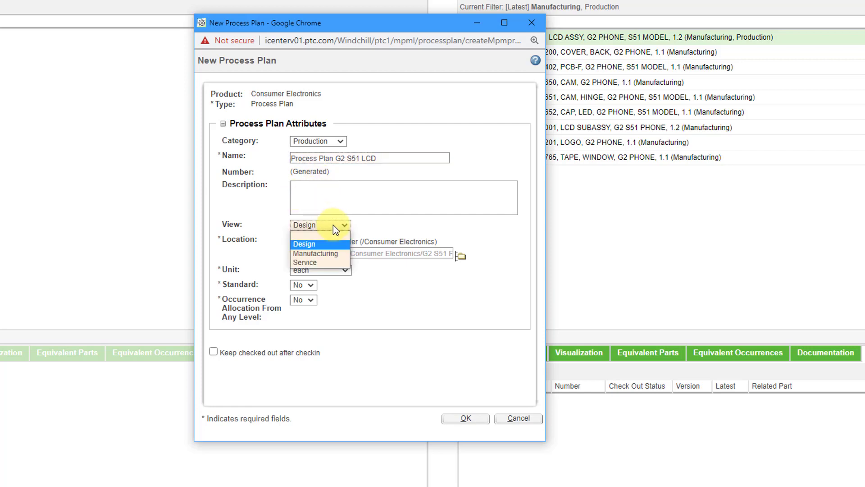
pyautogui.click(337, 253)
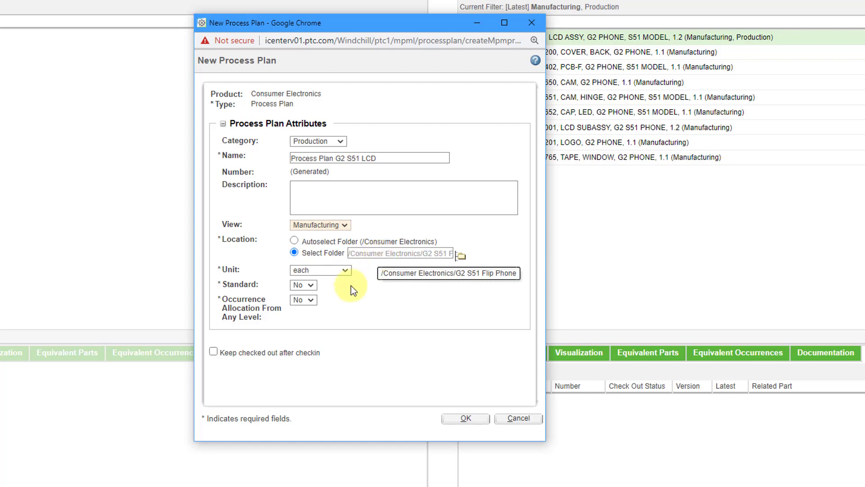
pyautogui.click(334, 272)
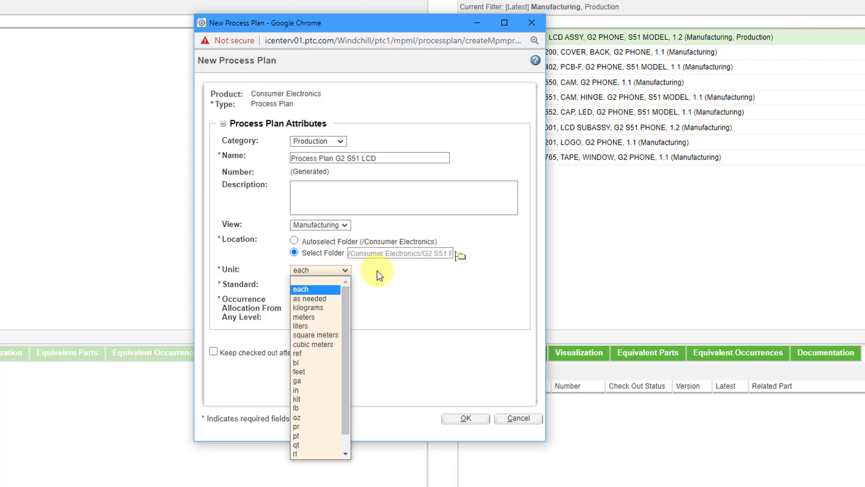
pyautogui.click(399, 275)
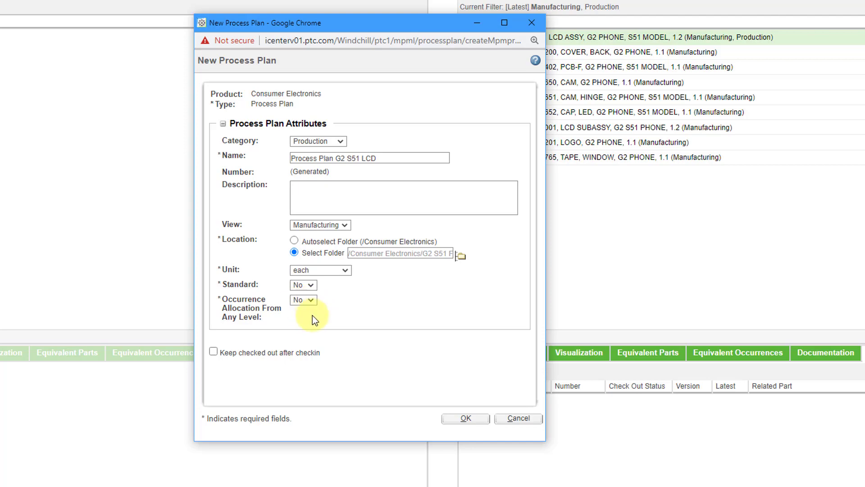
pyautogui.click(460, 420)
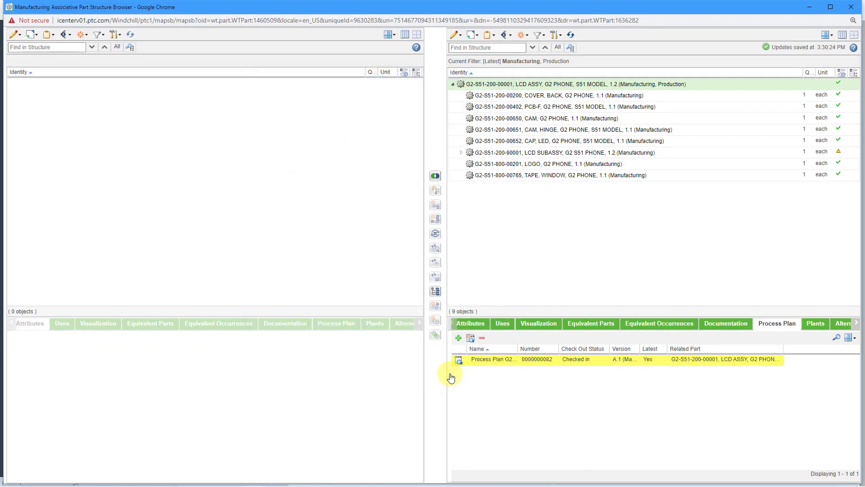
# View the LCD plan's information page and confirm LCD ASSY 1.2 is its related part.
pyautogui.moveTo(519, 348); pyautogui.dragTo(555, 347)
pyautogui.rightClick(516, 359)
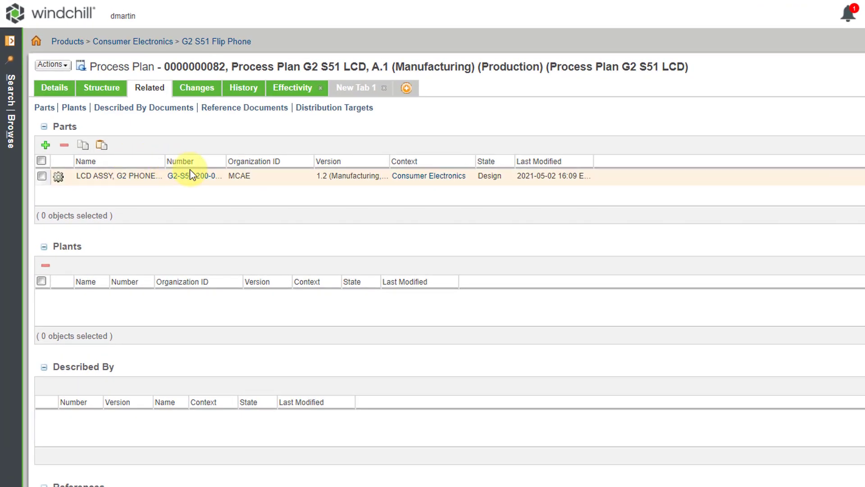
pyautogui.moveTo(275, 161); pyautogui.dragTo(306, 161)
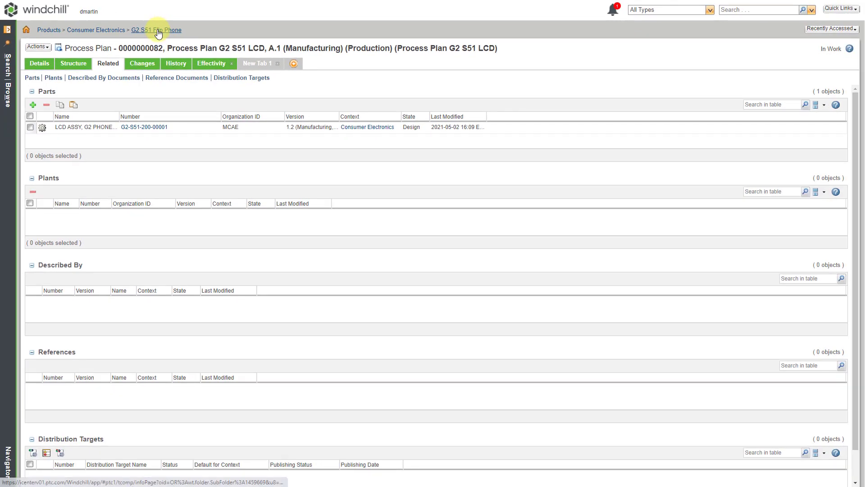
# Return to the G2 S51 Flip Phone folder and bring up its Actions > New options.
pyautogui.click(157, 31)
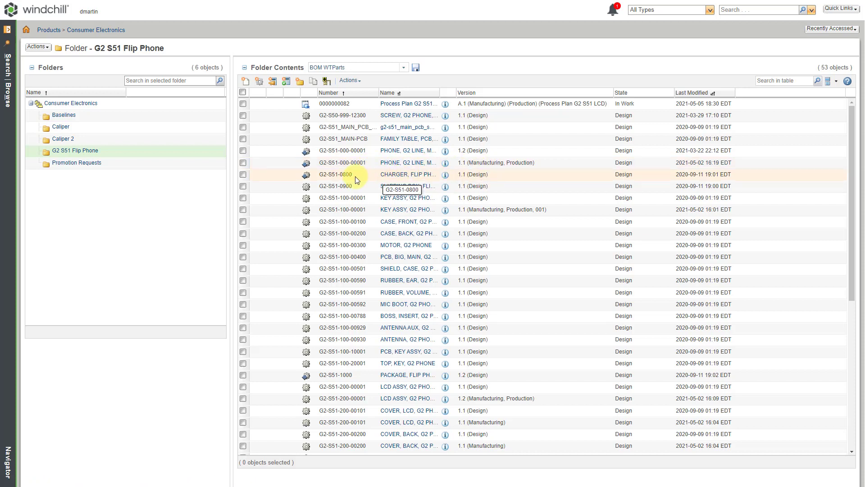
pyautogui.click(361, 84)
pyautogui.moveTo(366, 109)
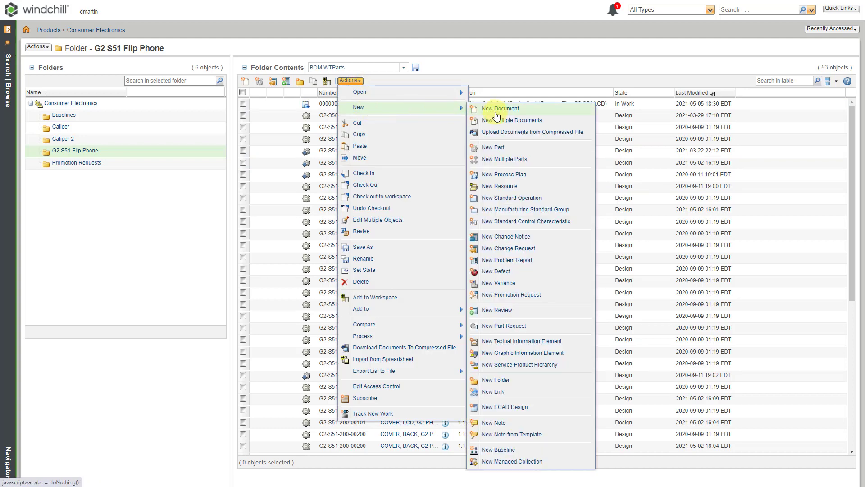
# Create 'Process Plan G2 S51 Top Level Phone Assy' with the Manufacturing view.
pyautogui.click(505, 176)
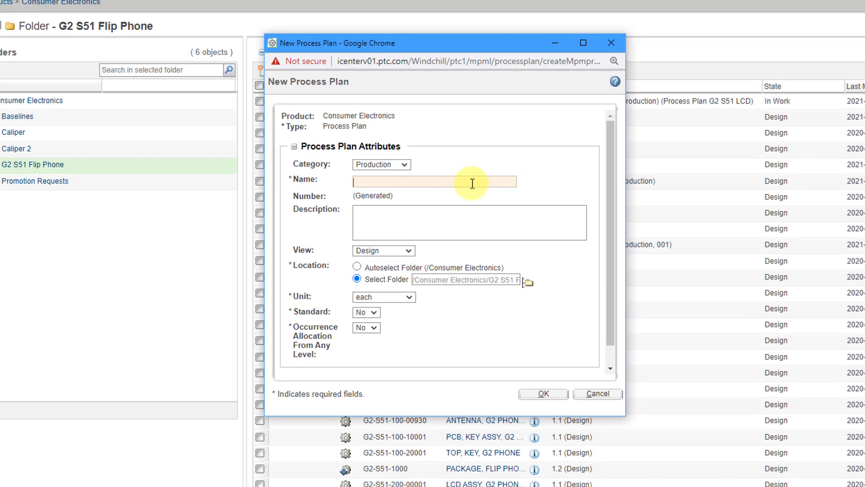
pyautogui.write('Process Plan G2 S51 Top Leve')
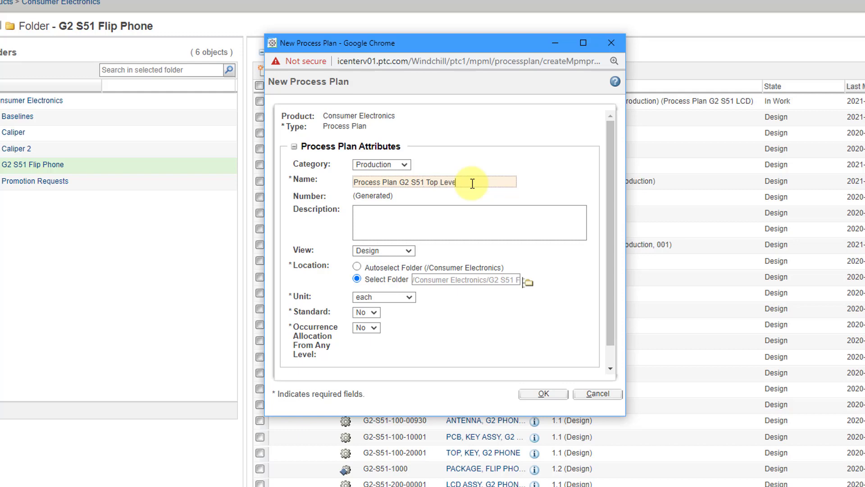
pyautogui.write('l Phone Assy')
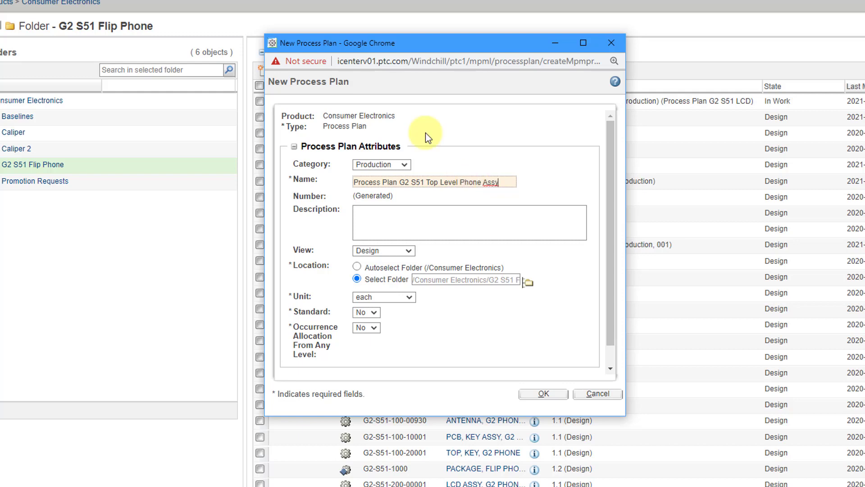
pyautogui.click(408, 253)
pyautogui.click(398, 282)
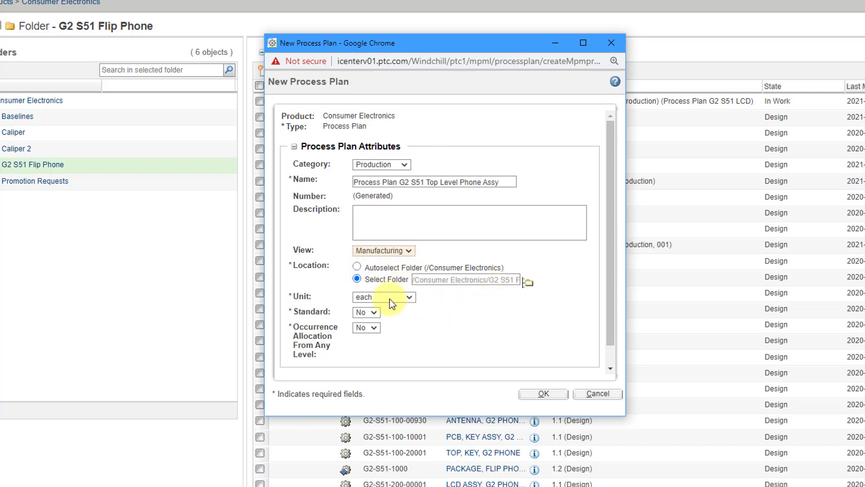
pyautogui.click(543, 395)
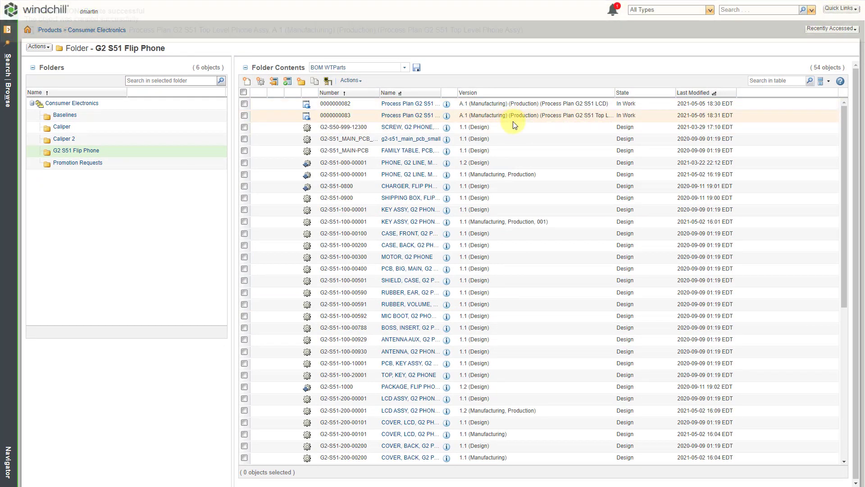
pyautogui.click(445, 115)
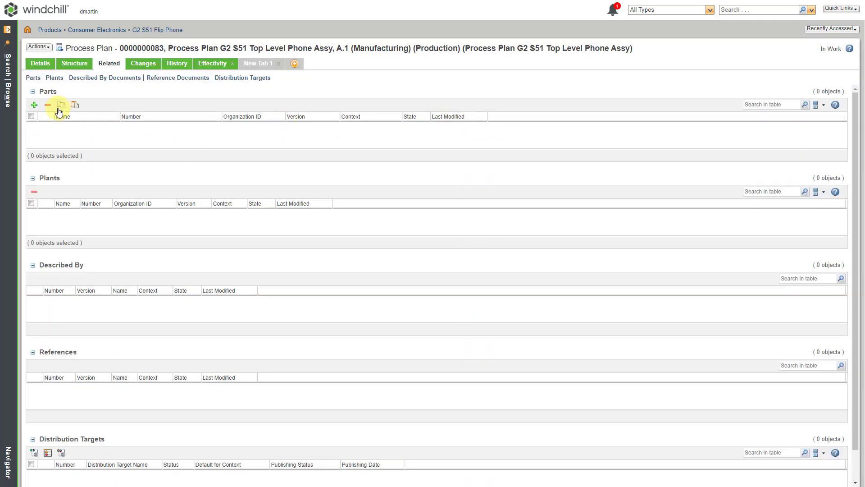
pyautogui.click(44, 66)
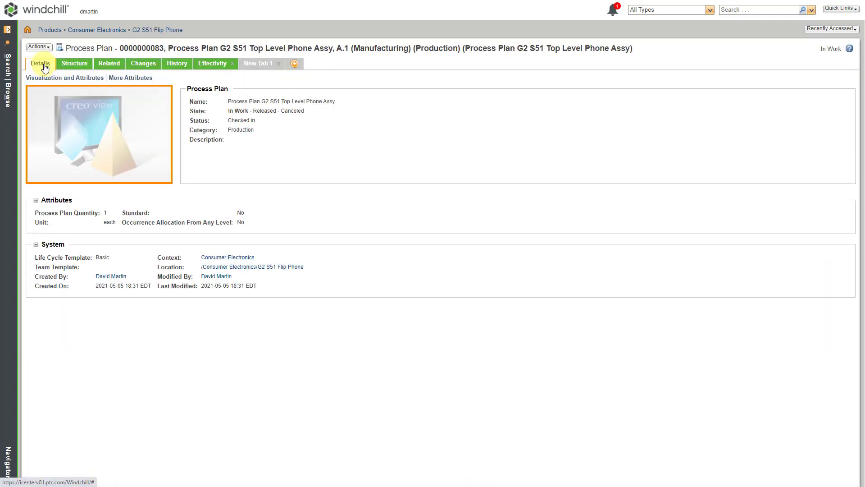
pyautogui.click(76, 66)
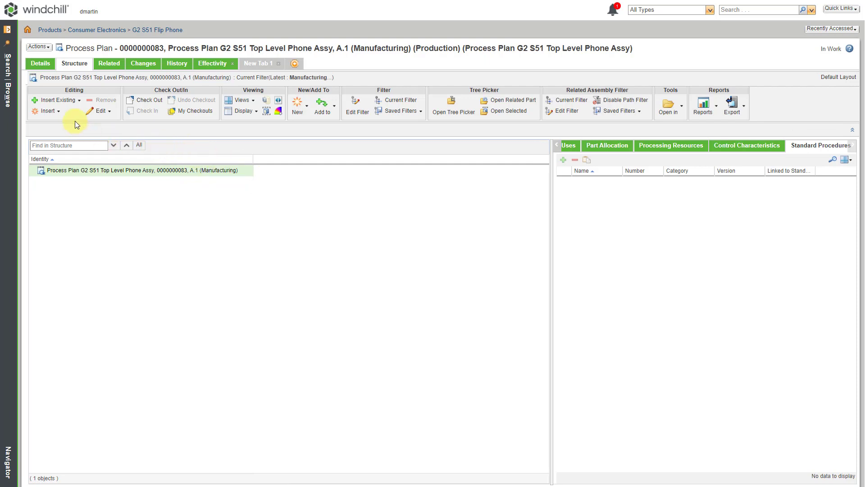
# Insert 8 operations of type Operation into the top-level phone assembly process plan.
pyautogui.click(61, 114)
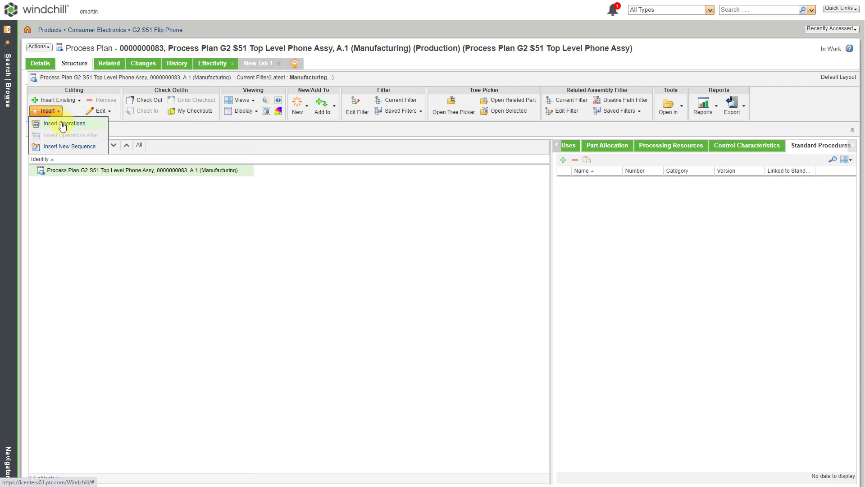
pyautogui.click(64, 125)
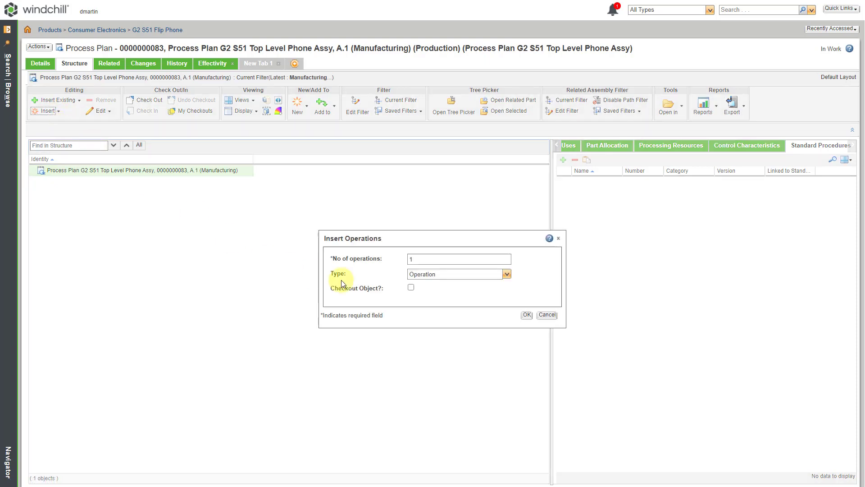
pyautogui.doubleClick(430, 259)
pyautogui.write('8')
pyautogui.click(507, 275)
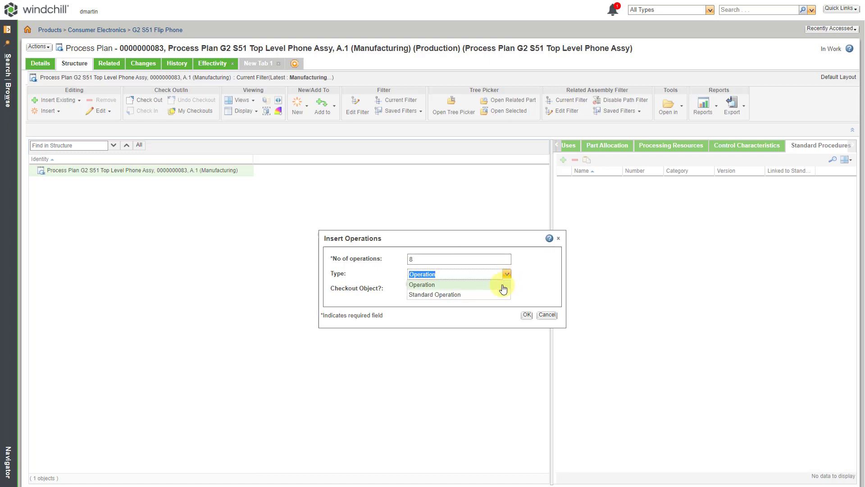
pyautogui.click(499, 285)
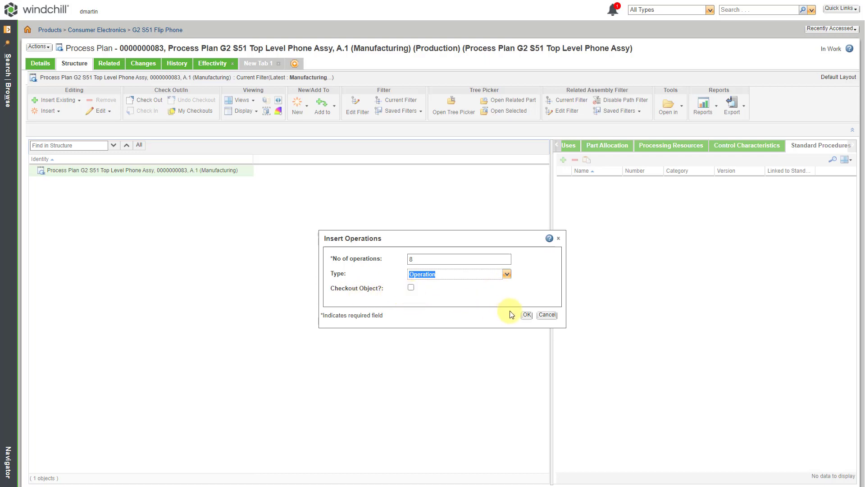
pyautogui.click(527, 315)
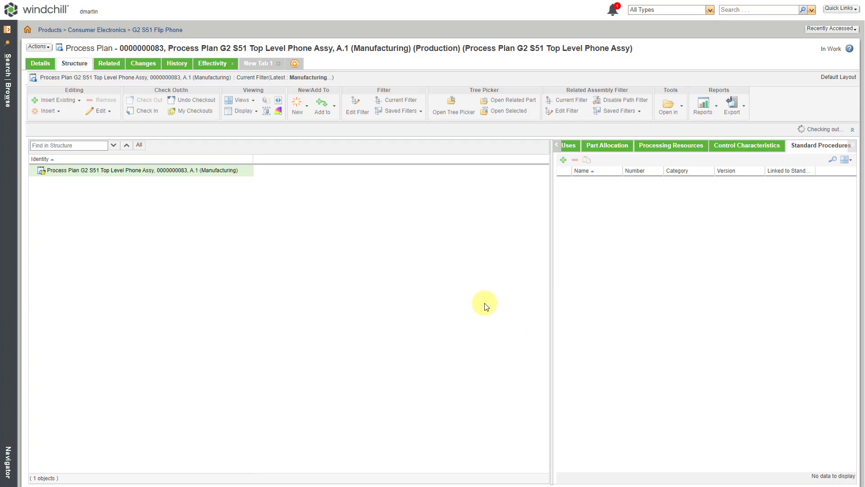